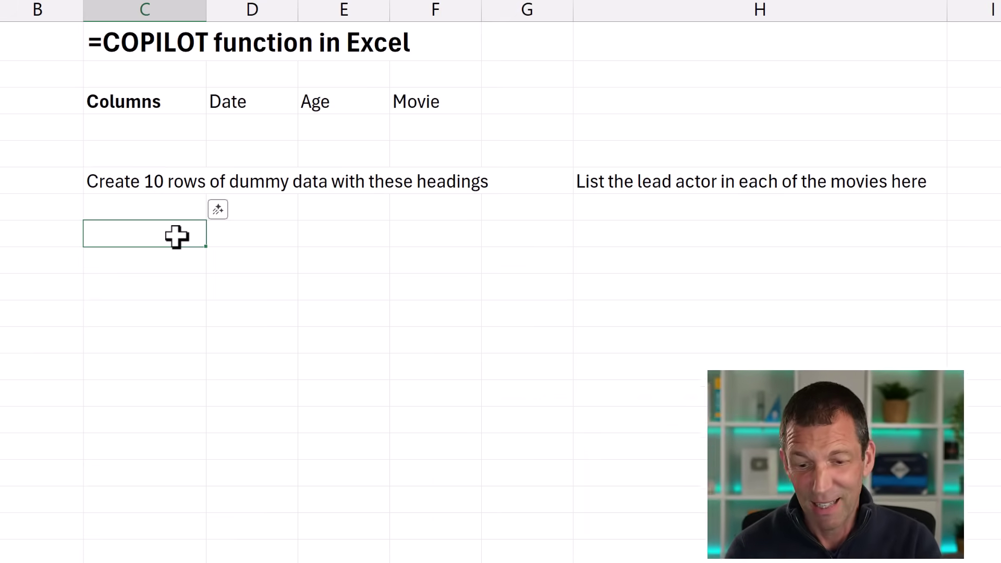
Enter a COPILOT formula in C8 using the dummy-data prompt in C6 and the headings D3:F3 as context
type("-")
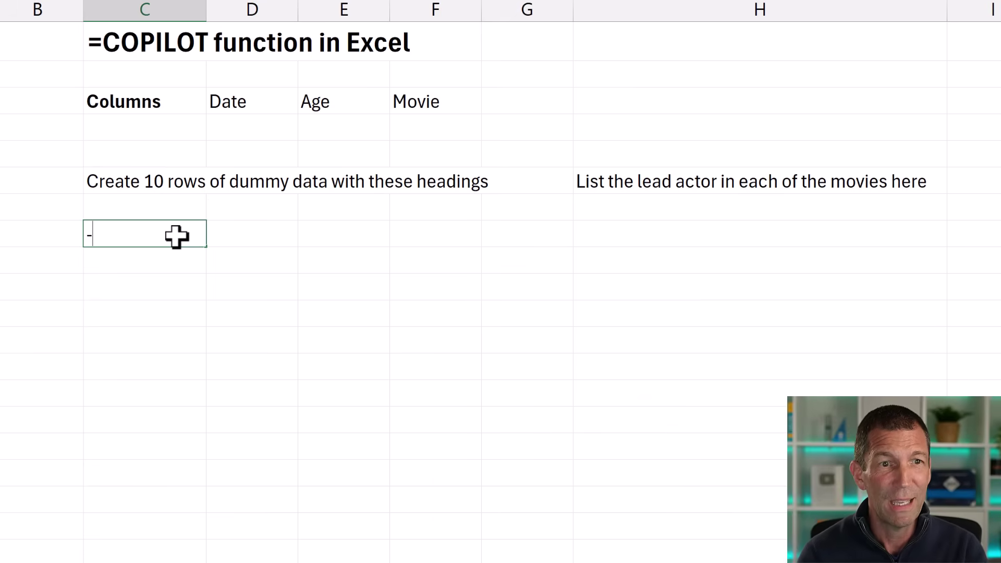
type("=co")
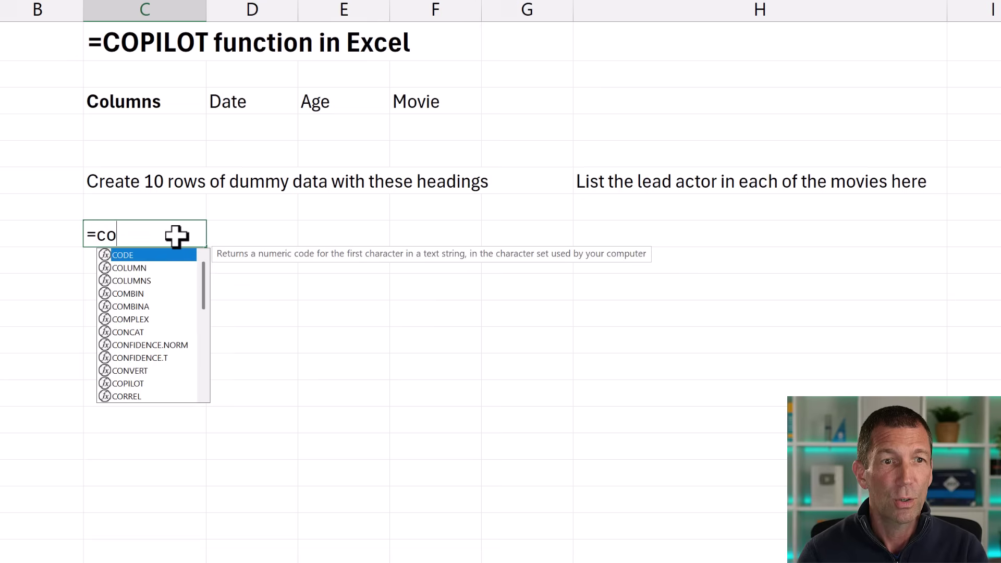
type("p")
key("Tab")
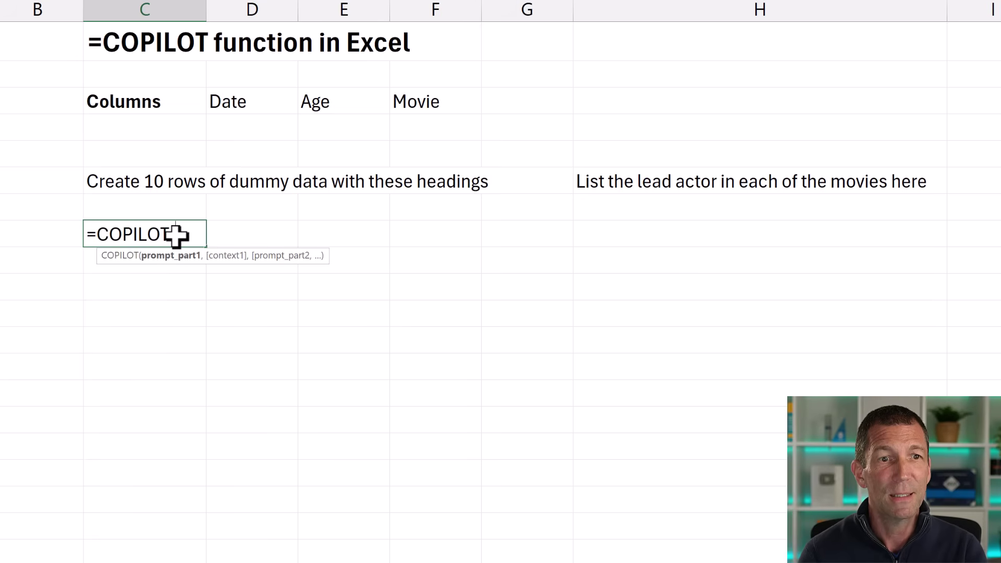
left_click(151, 181)
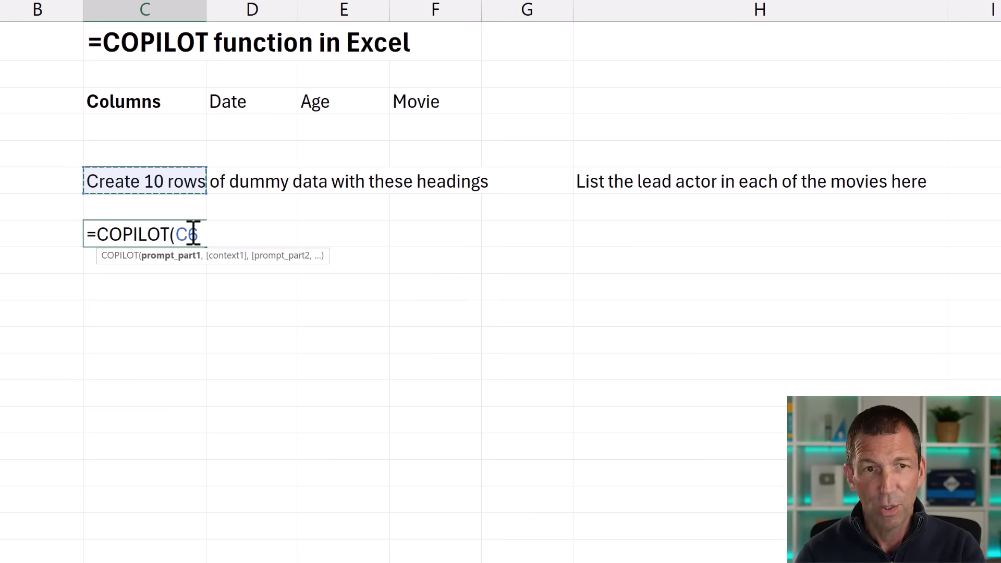
type(",")
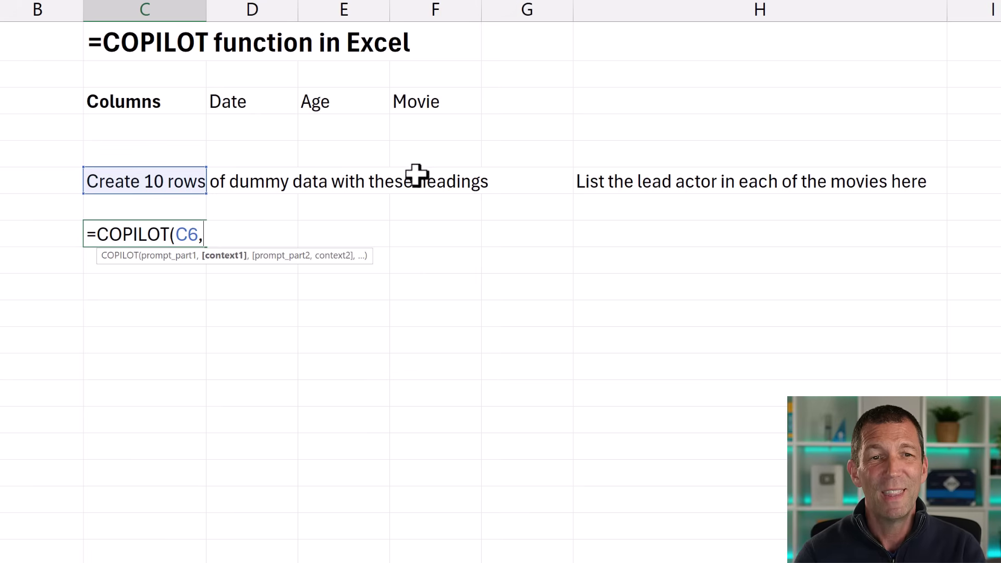
left_click_drag(244, 100, 457, 121)
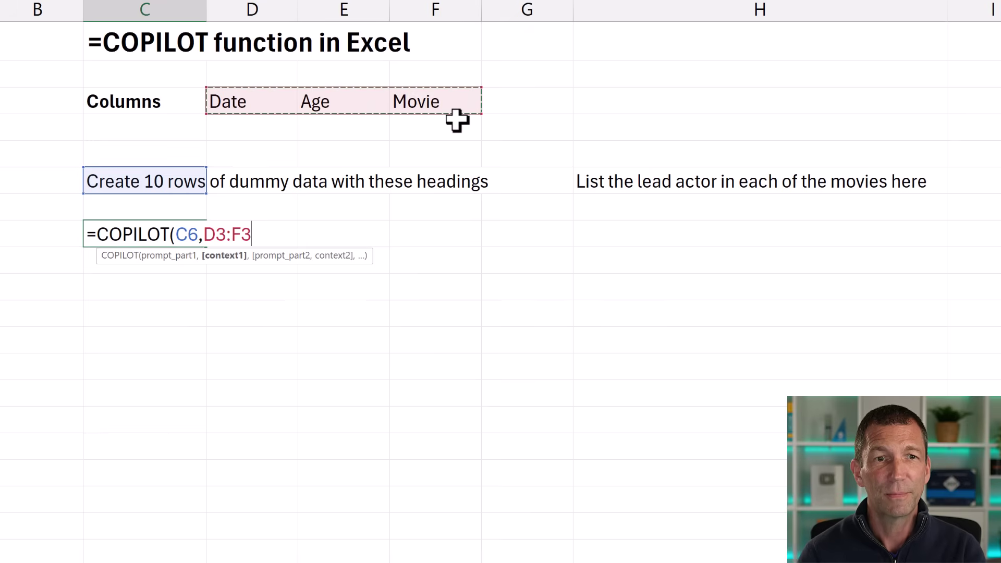
key("Return")
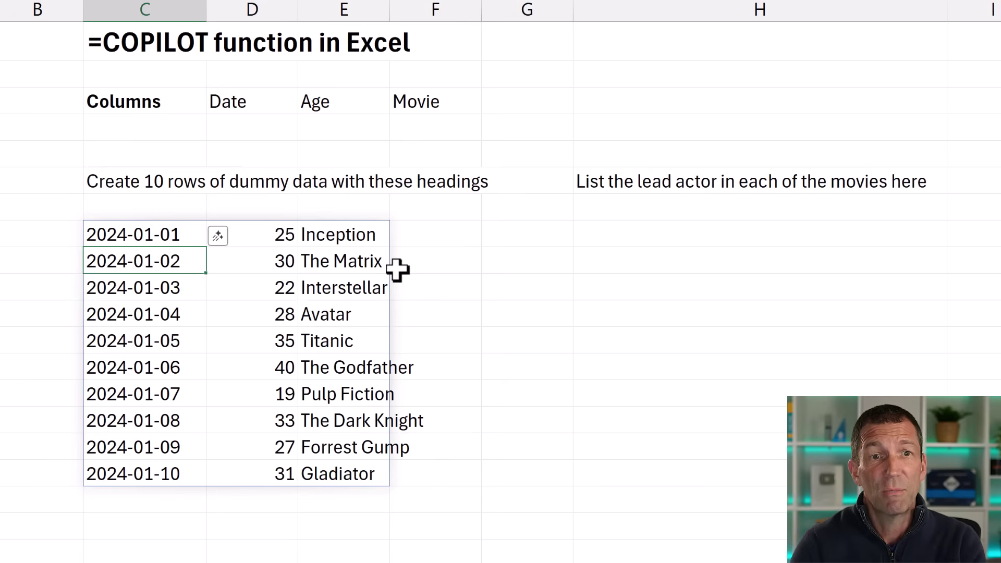
Replace the Age heading in E3 with Name
left_click(326, 101)
type("Name")
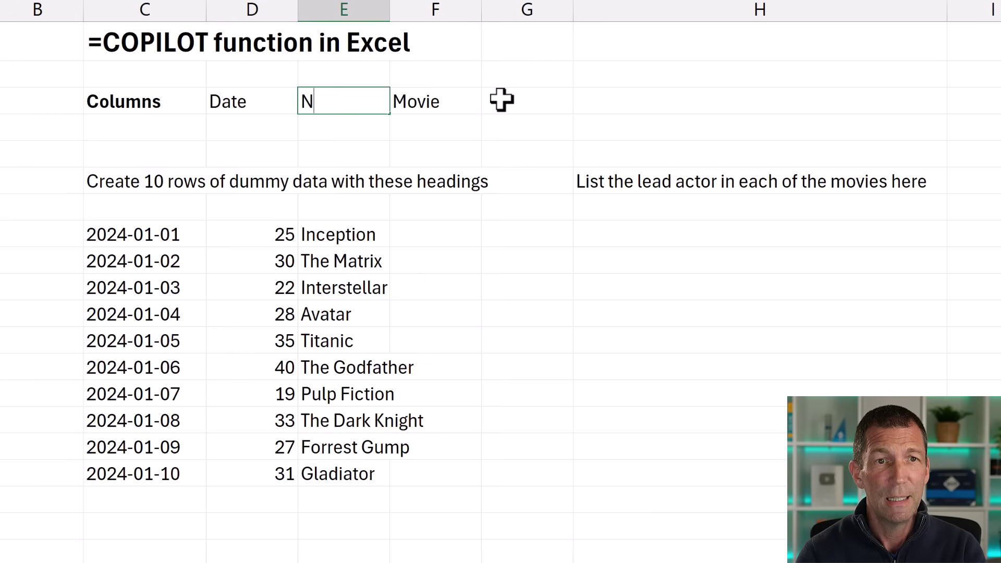
key("Return")
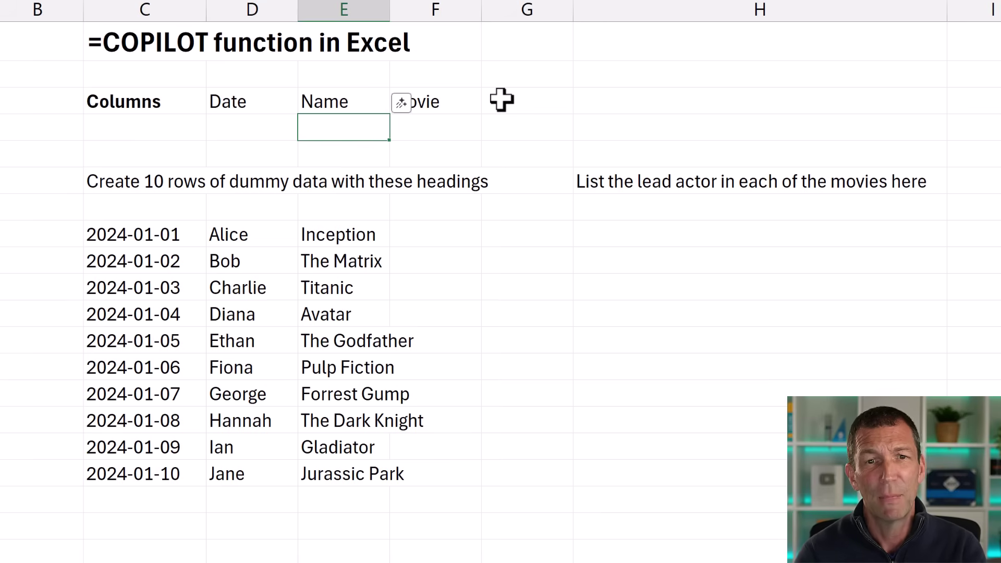
Enter a COPILOT formula in H8 using the lead-actor prompt in H6 and the movie titles E8:E17 as context
left_click(628, 233)
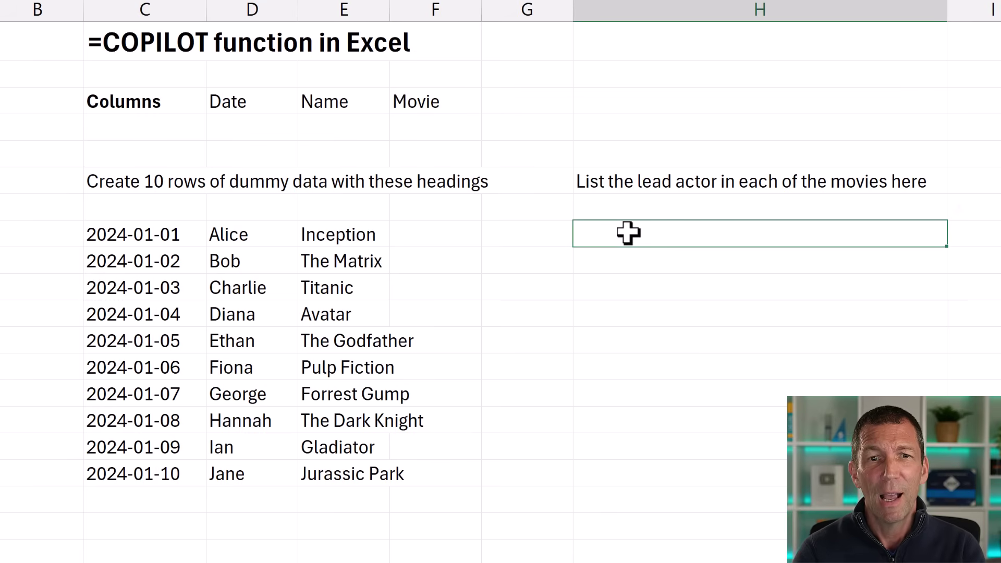
type("=cop")
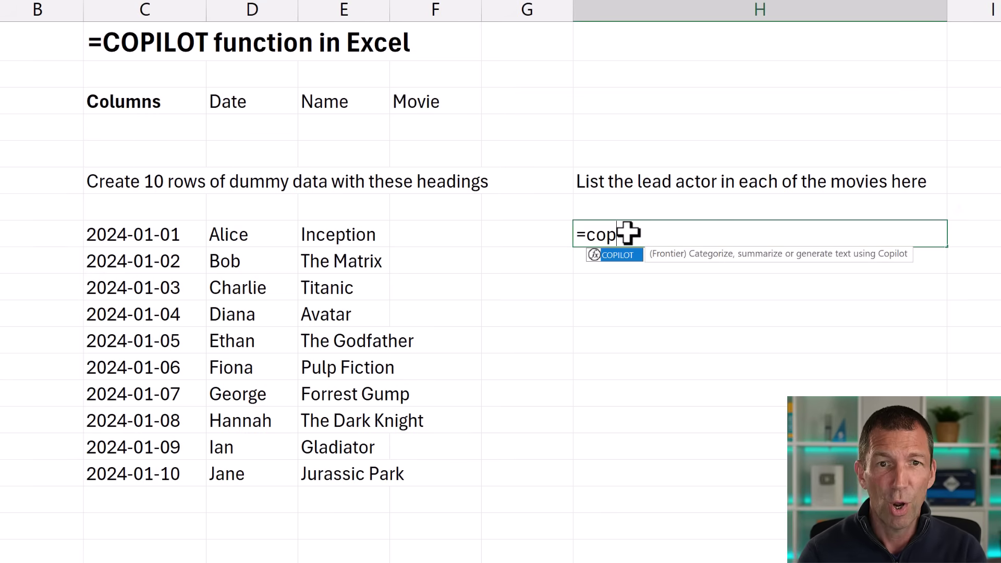
key("Tab")
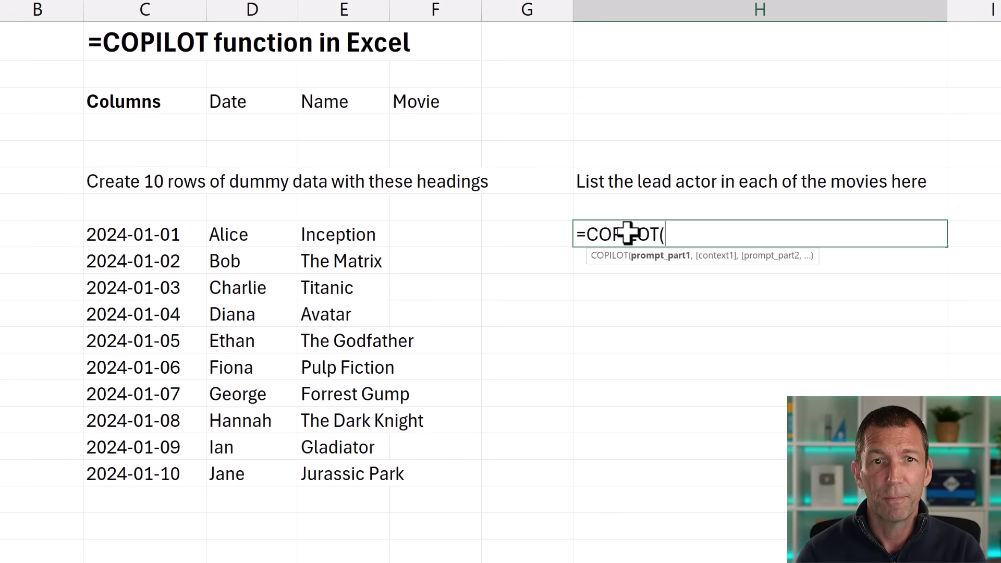
left_click(639, 183)
type(",")
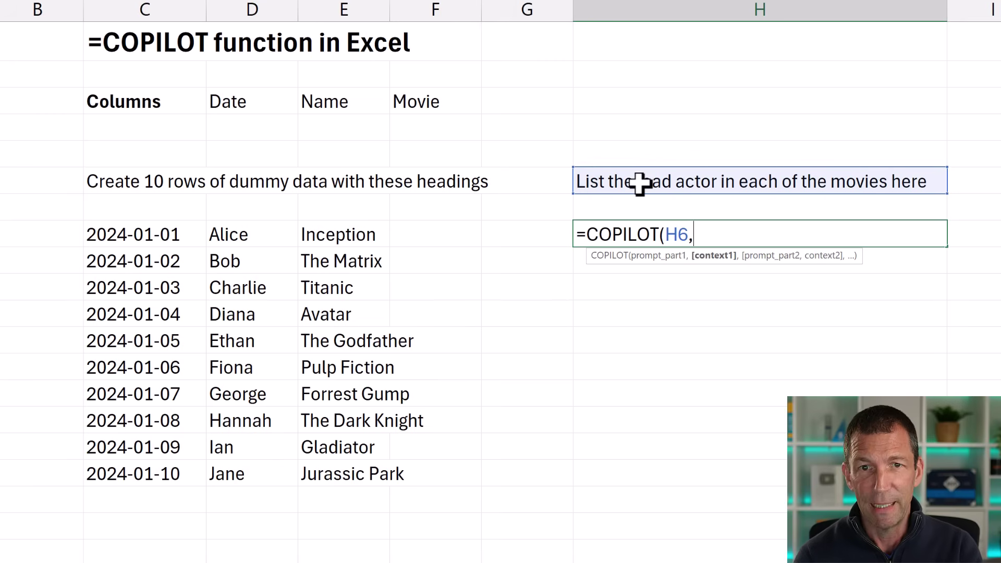
left_click(322, 233)
left_click_drag(322, 233, 334, 479)
key("Return")
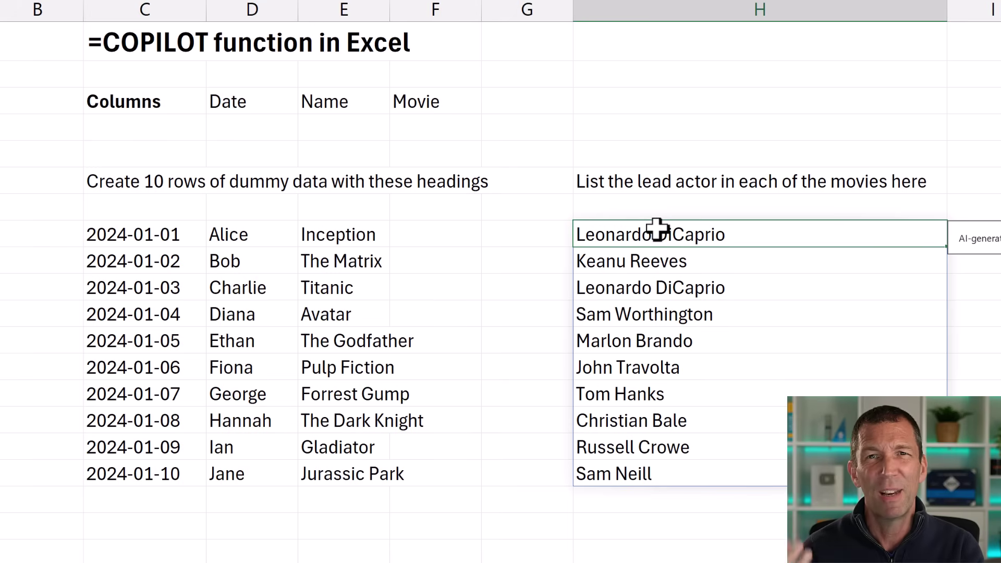
Edit the lead-actor formula in H8 so its context is the single movie in E8, giving =COPILOT(H6,E8)
double_click(627, 234)
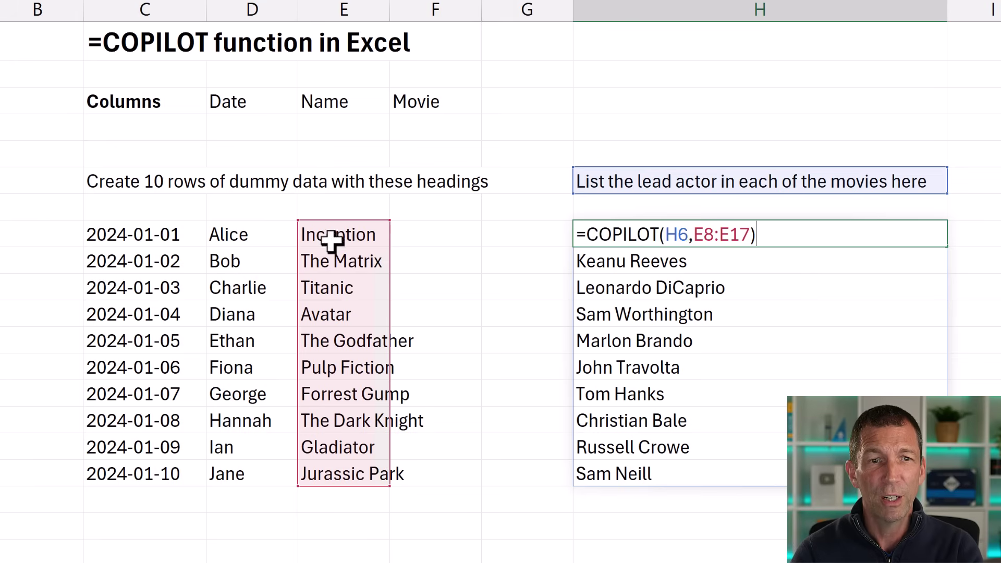
key("Escape")
double_click(675, 233)
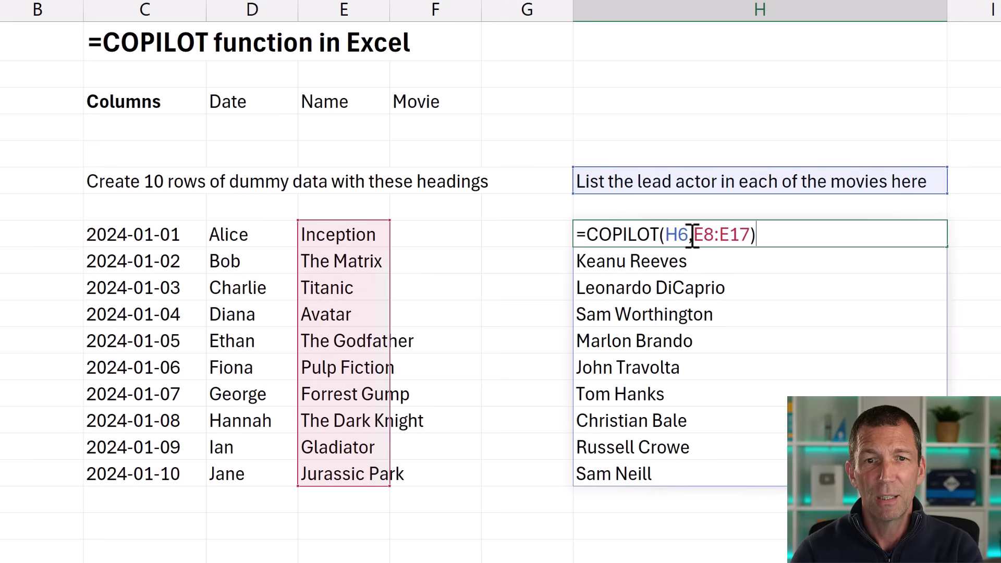
left_click_drag(704, 234, 782, 234)
key("BackSpace")
key("BackSpace")
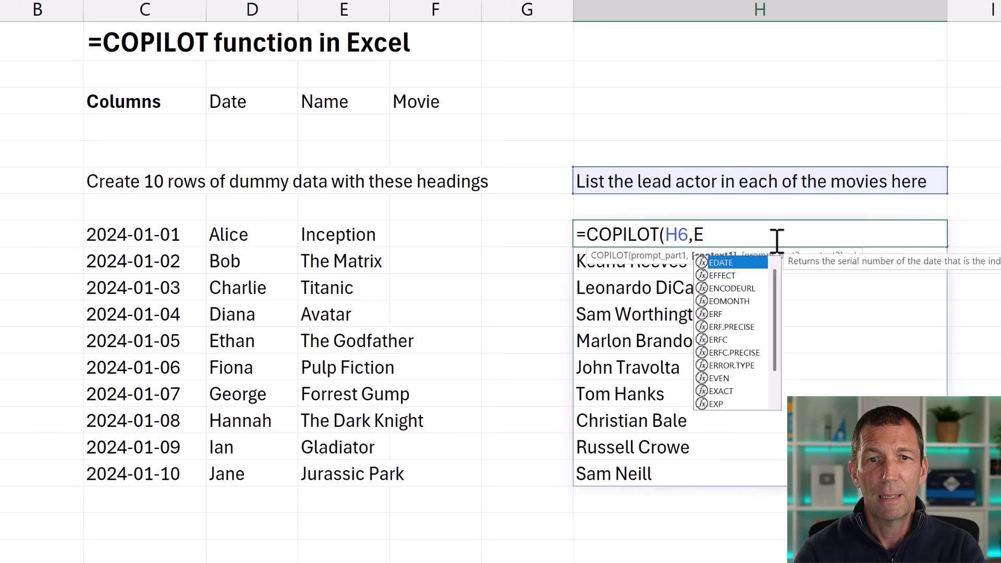
left_click(340, 231)
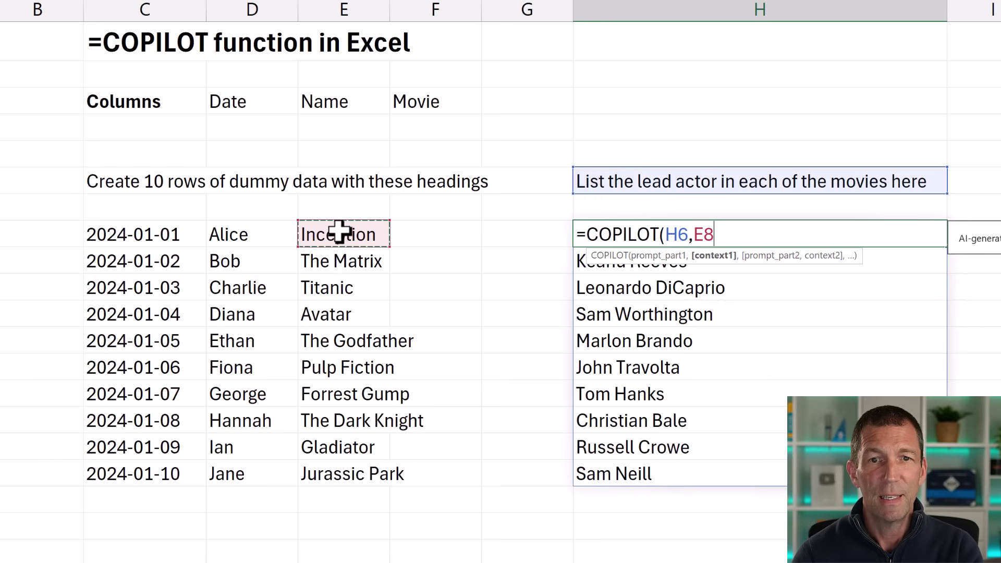
type(")")
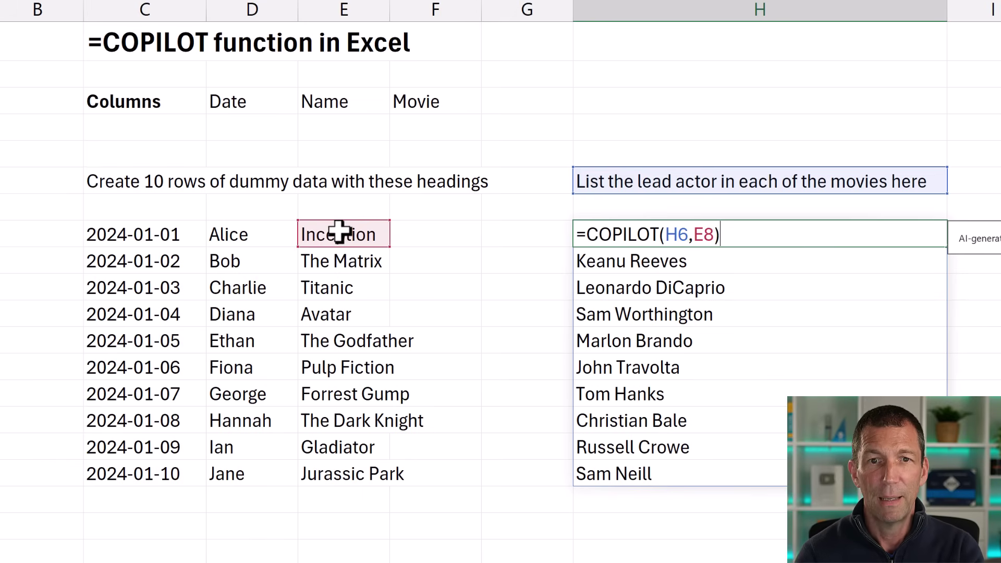
Make the H6 prompt reference in H8 absolute and fill the formula down through H17
left_click(692, 235)
key("F4")
key("Return")
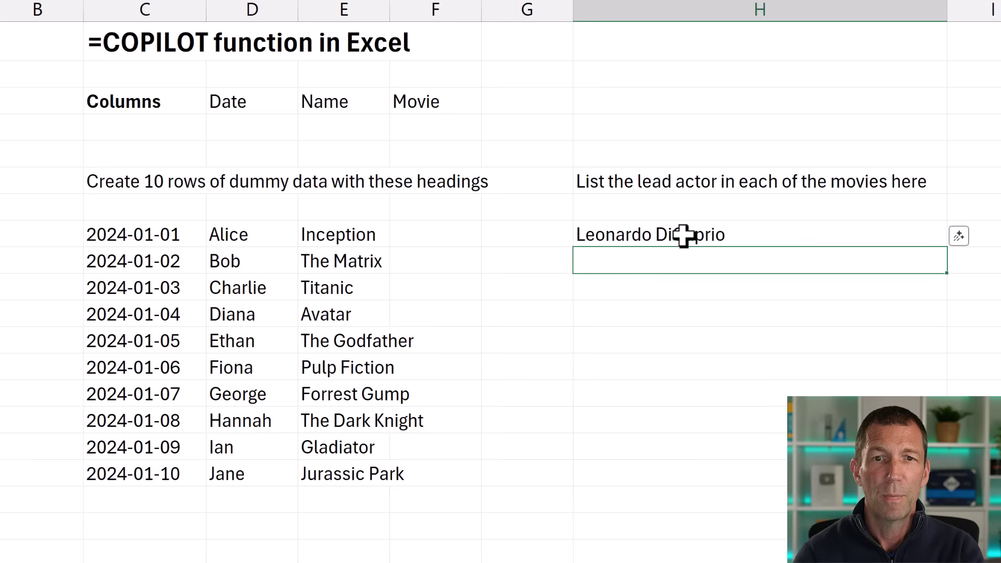
left_click(685, 235)
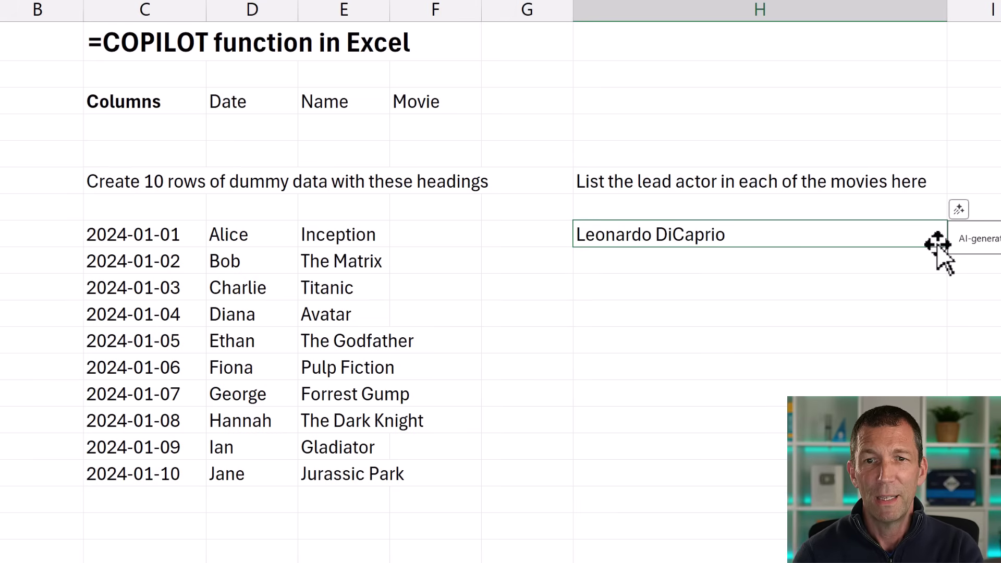
left_click_drag(945, 246, 904, 469)
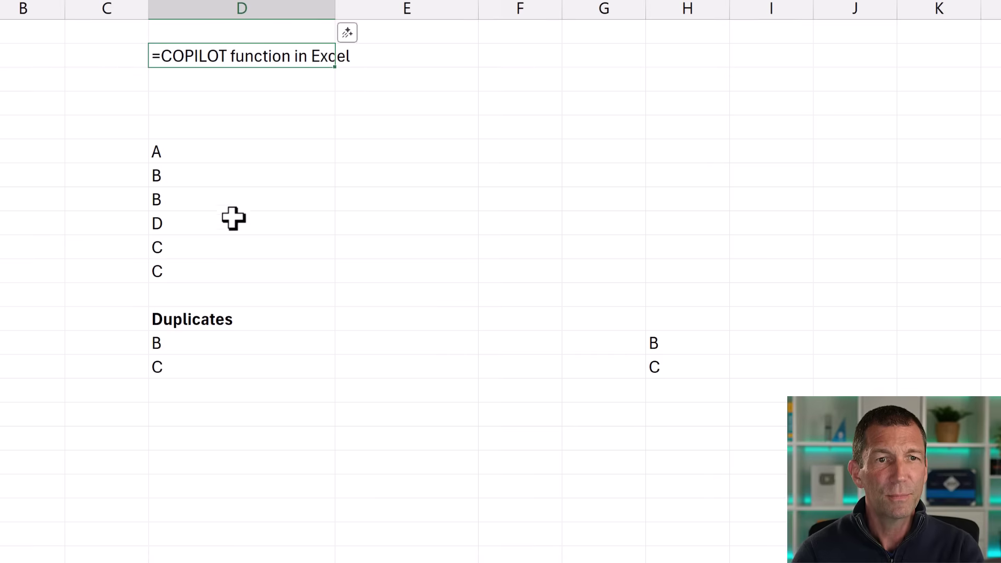
Inspect the COPILOT formula beneath the Duplicates heading on the sheet with the letter list
left_click_drag(208, 344, 208, 366)
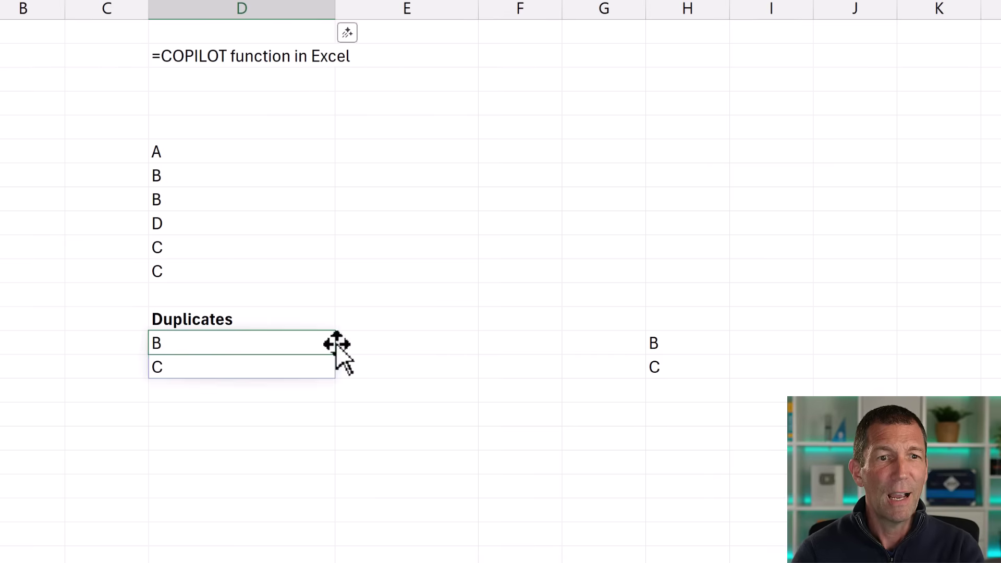
key("F2")
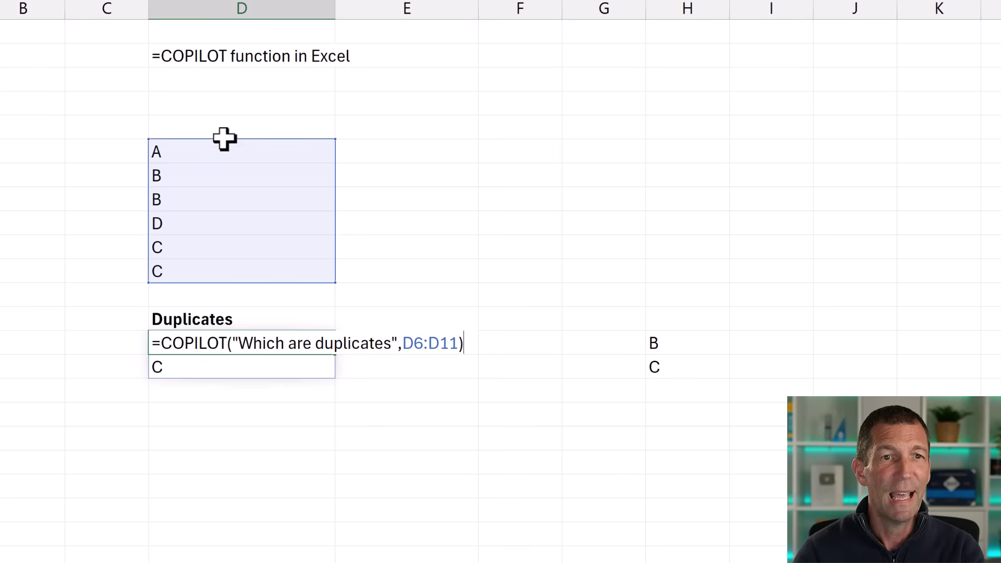
key("Escape")
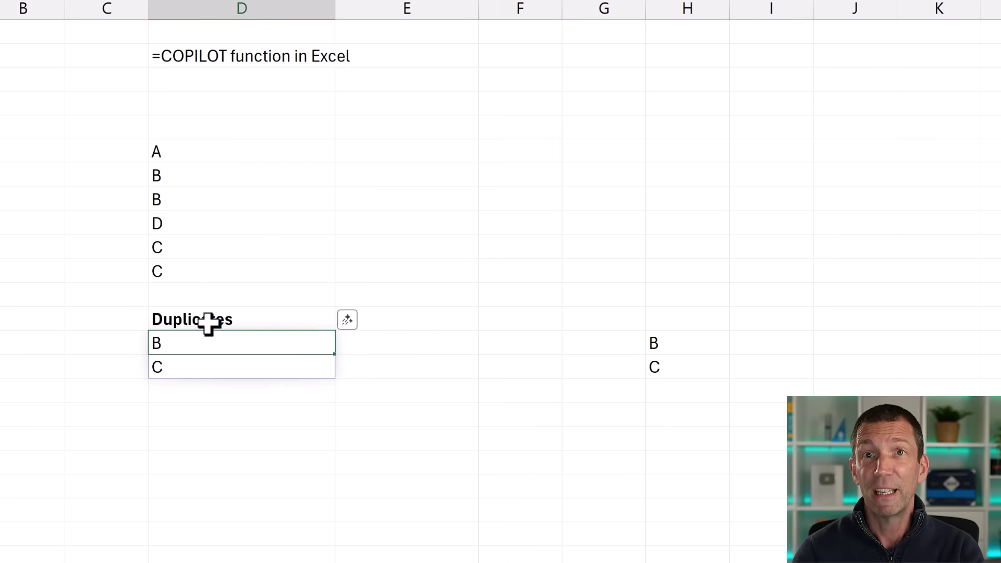
Change the letter list by setting D9 to B and both D7 and D8 to D
left_click(181, 221)
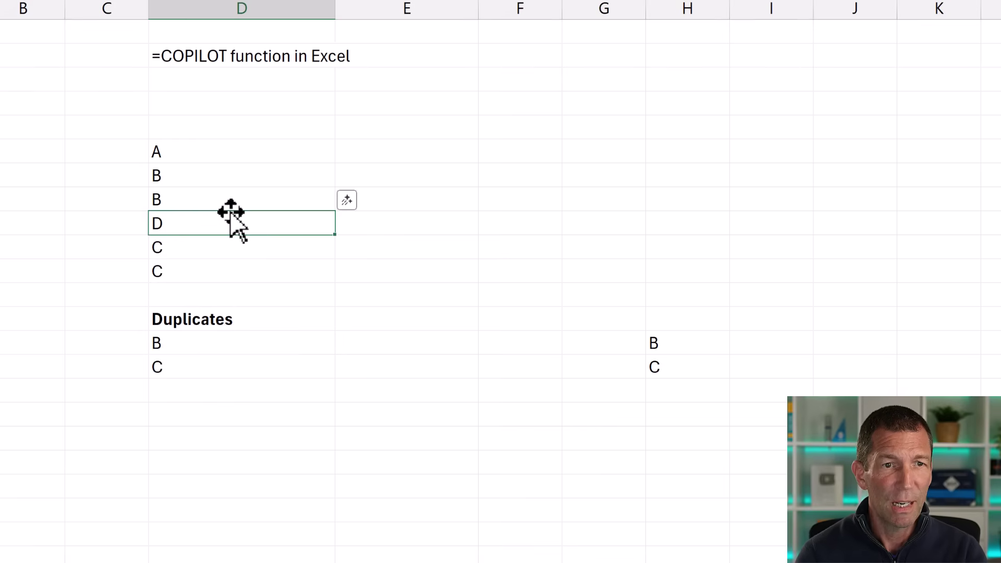
type("B")
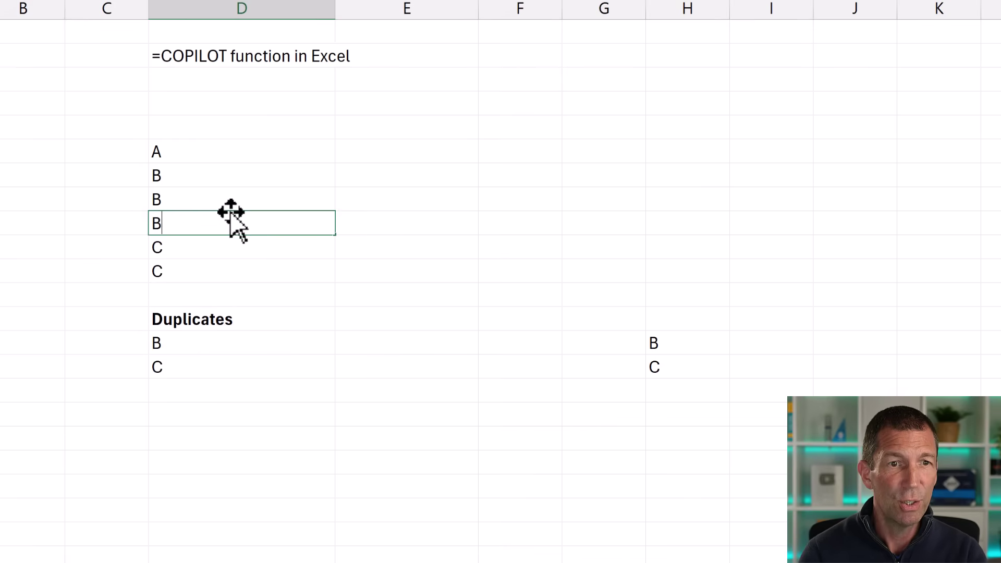
key("Return")
key("Up")
key("Up")
key("Up")
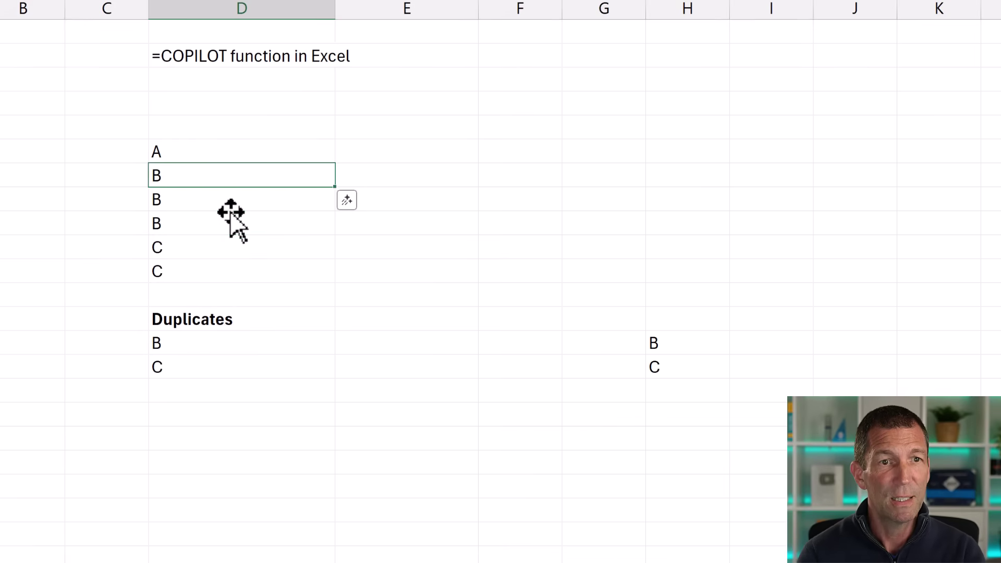
type("D")
key("Return")
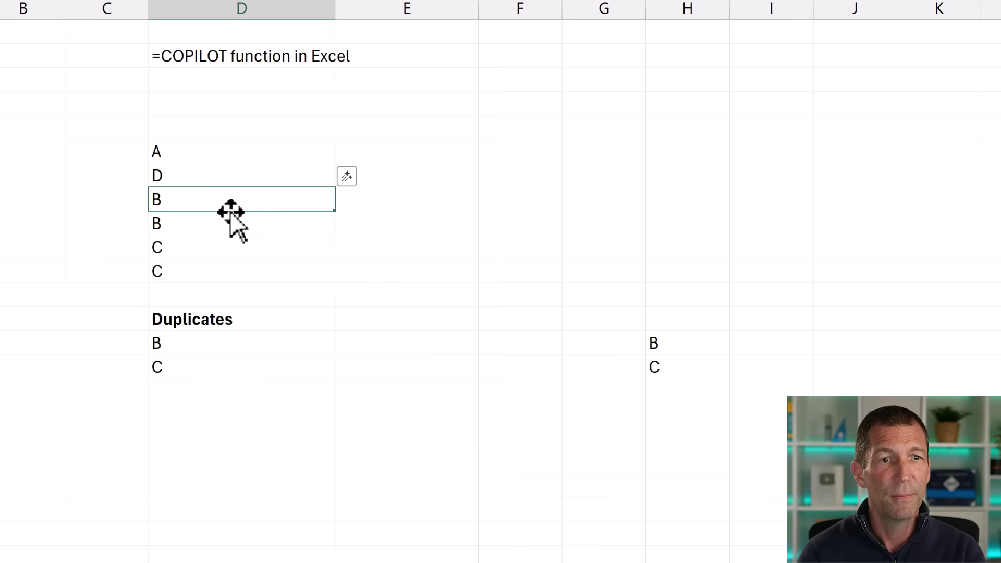
key("Return")
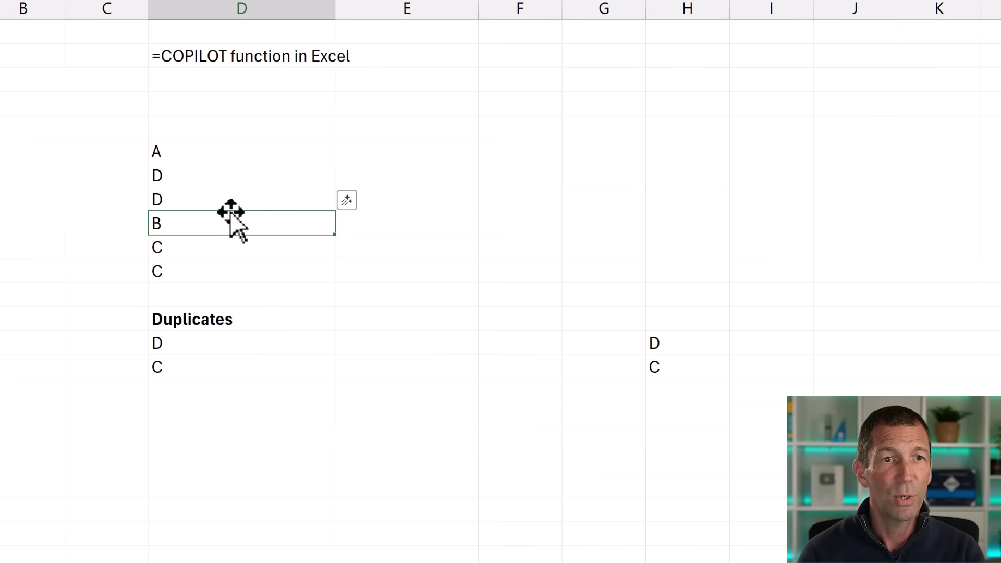
Set the letters in D6:D11 to A, B, C, D, A, A
key("Down")
type("B")
key("Return")
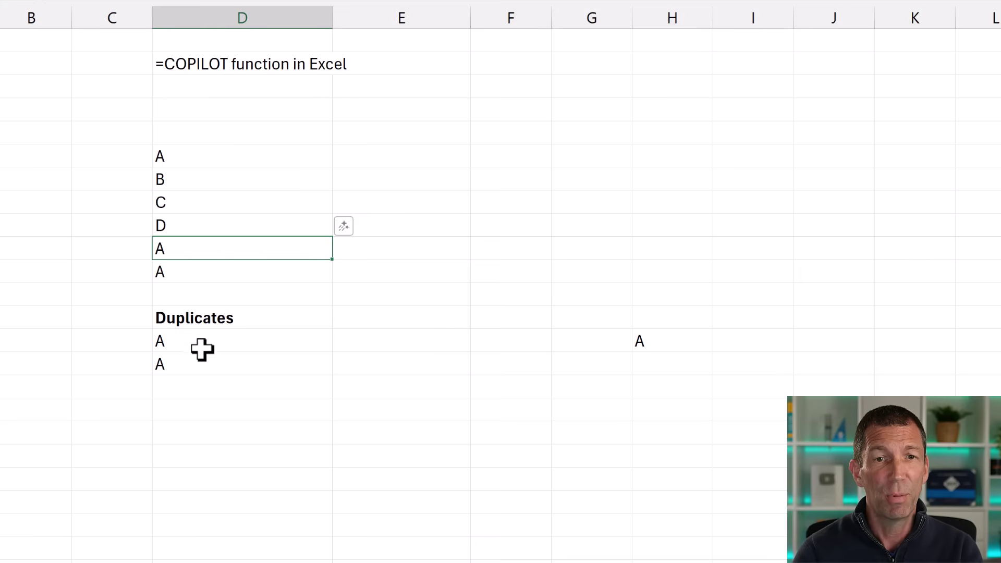
Inspect the COPILOT formula in H14 that lists distinct duplicate values
left_click(665, 336)
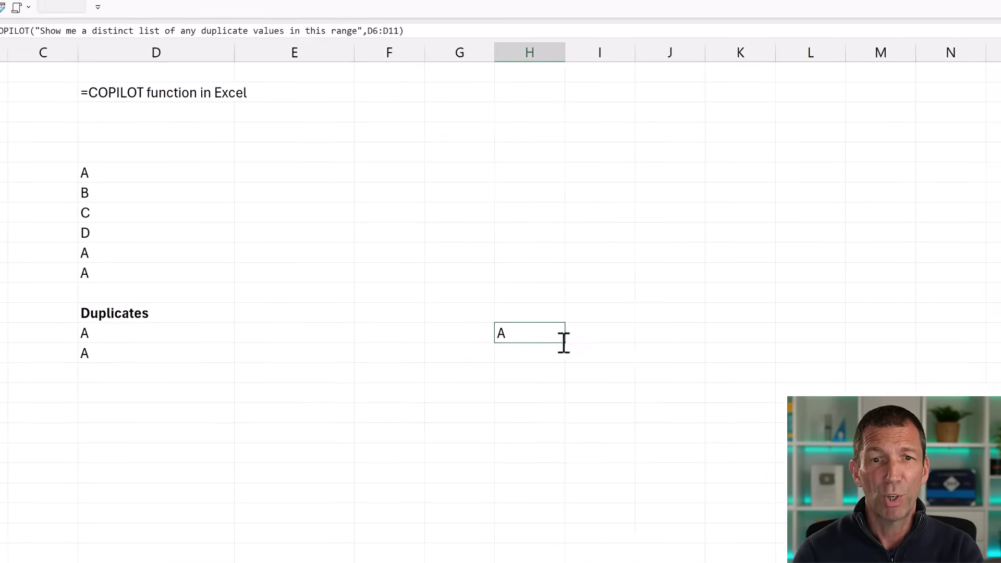
double_click(564, 343)
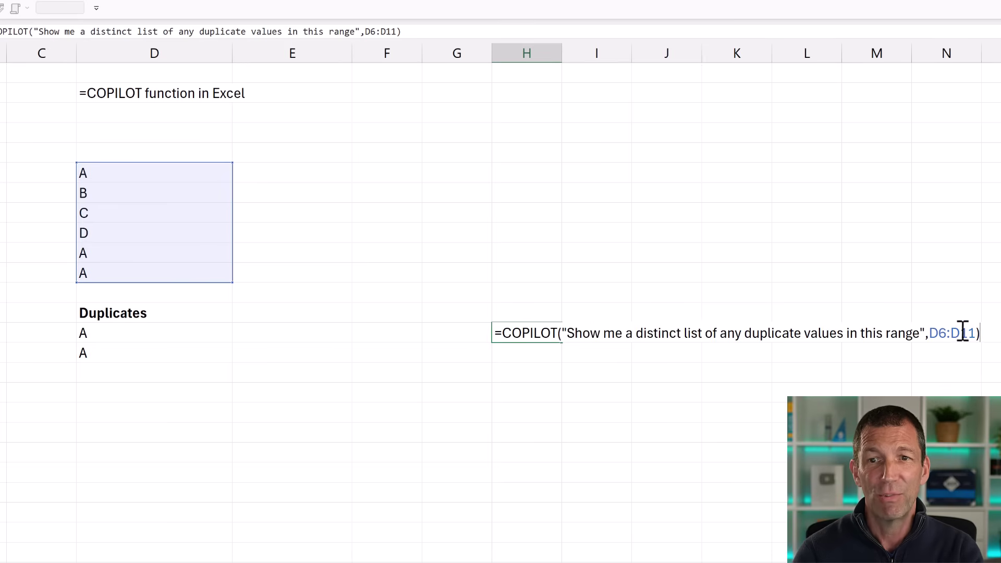
key("Escape")
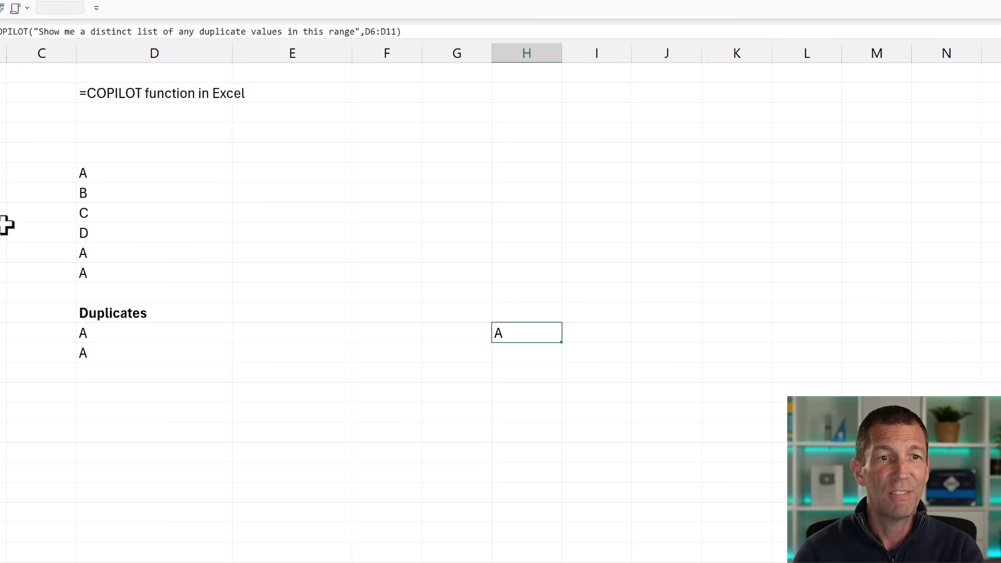
Change the letter list by setting D9 to A and both D7 and D6 to C
left_click(143, 234)
type("A")
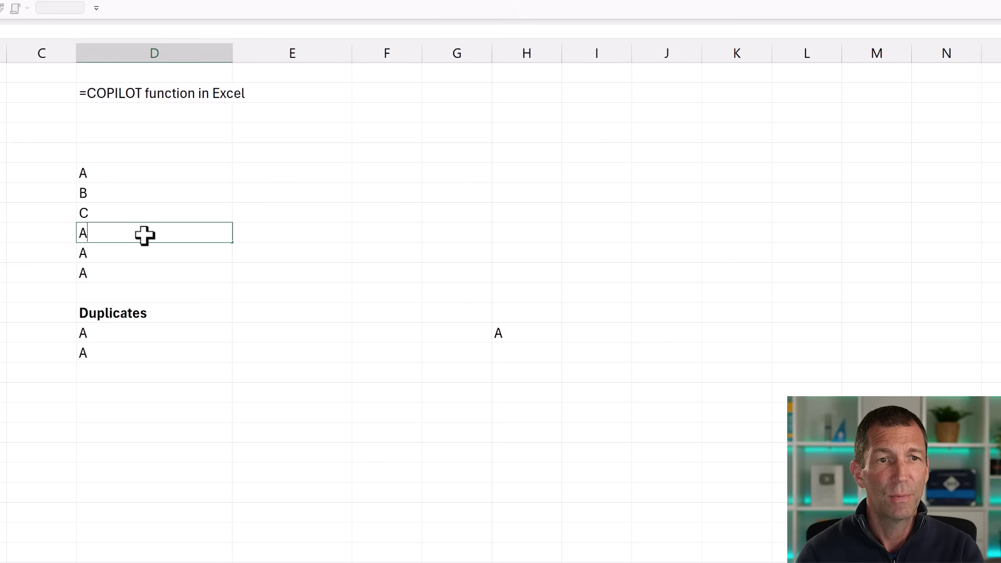
key("Return")
left_click(144, 236)
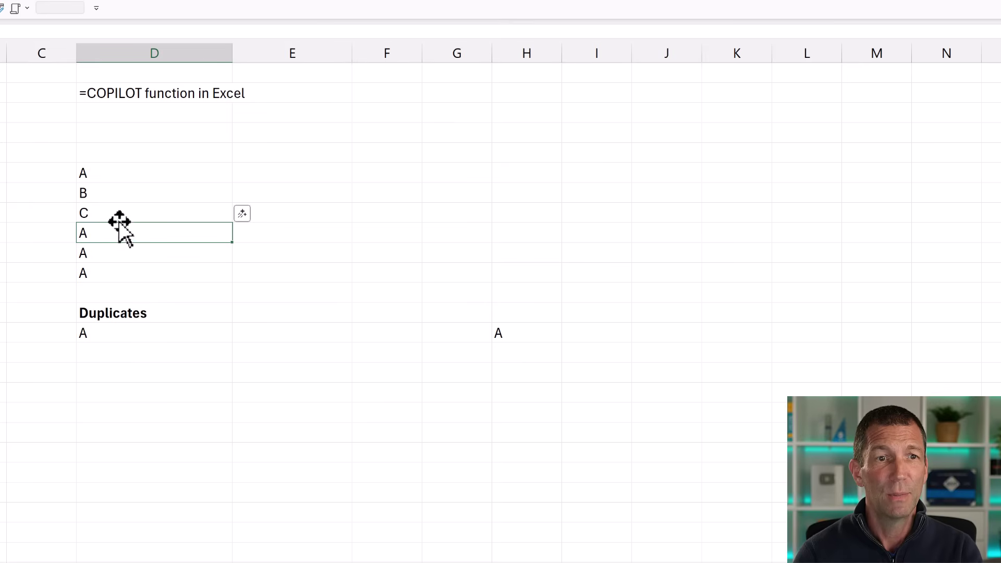
key("Up")
key("Up")
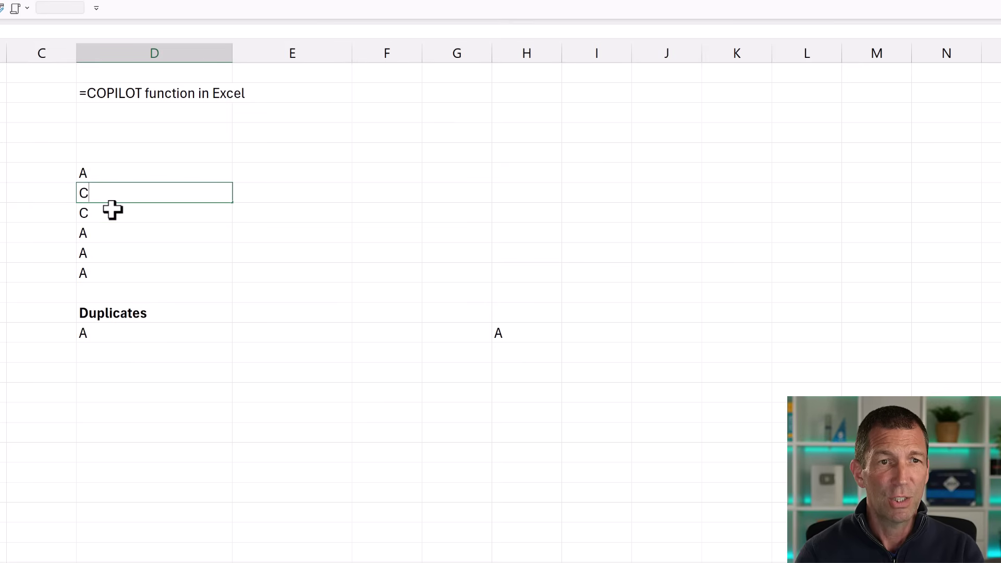
key("ctrl+Return")
key("Up")
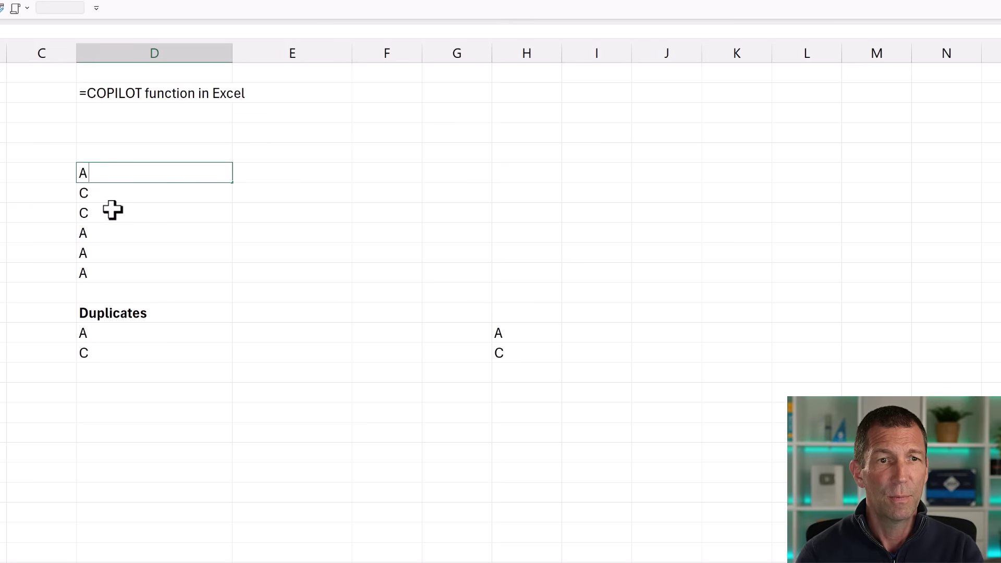
type("C")
key("Return")
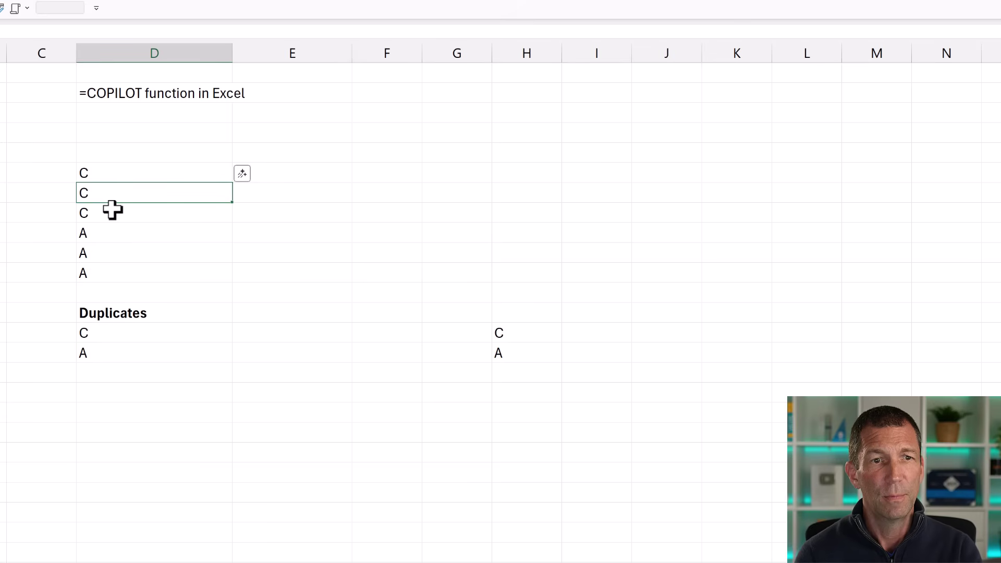
Set the fourth letter in the list, cell D9, to D
key("Down")
key("Down")
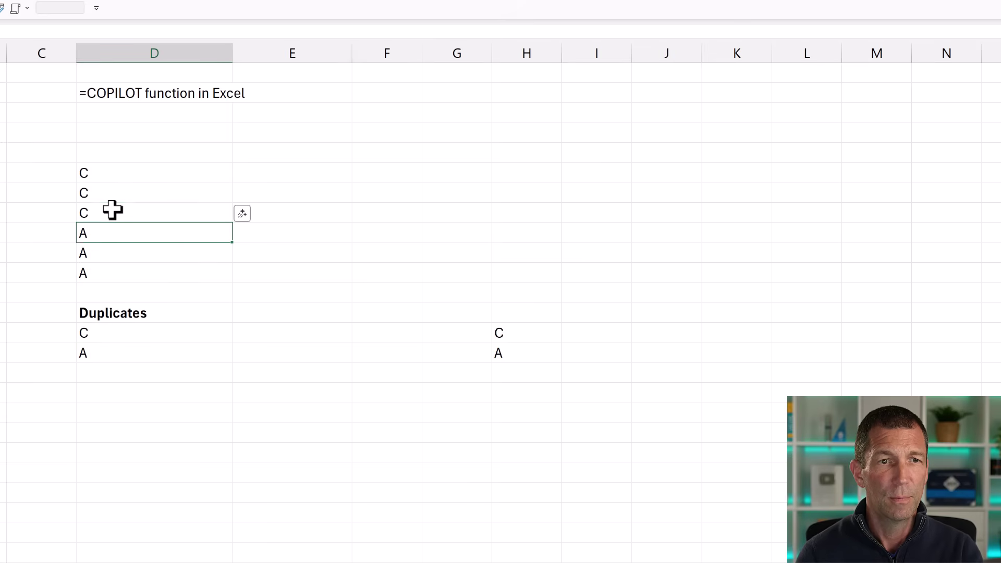
type("D")
key("Return")
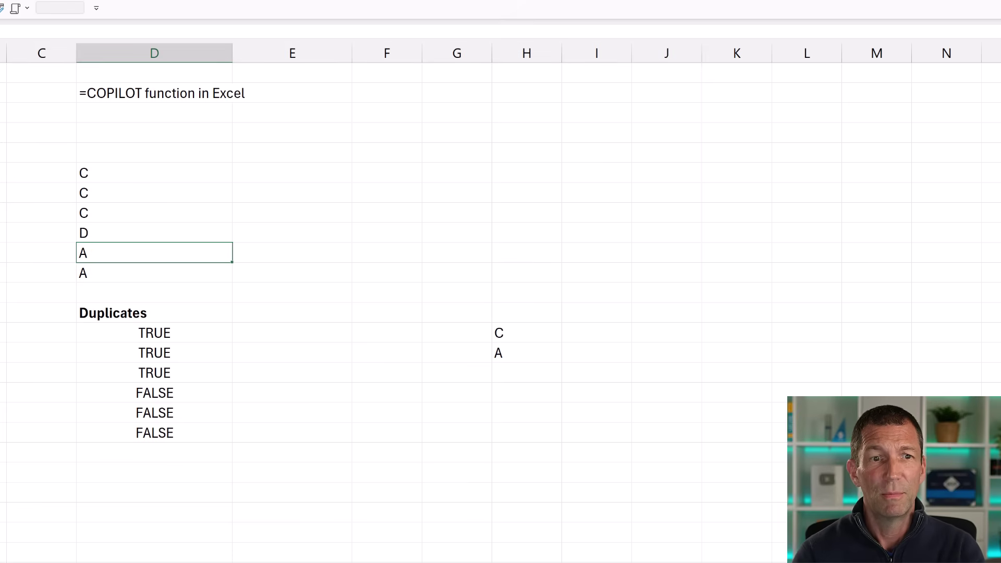
Inspect the COPILOT formula in D14 beneath the Duplicates heading, leaving it unchanged
left_click(182, 339)
key("F2")
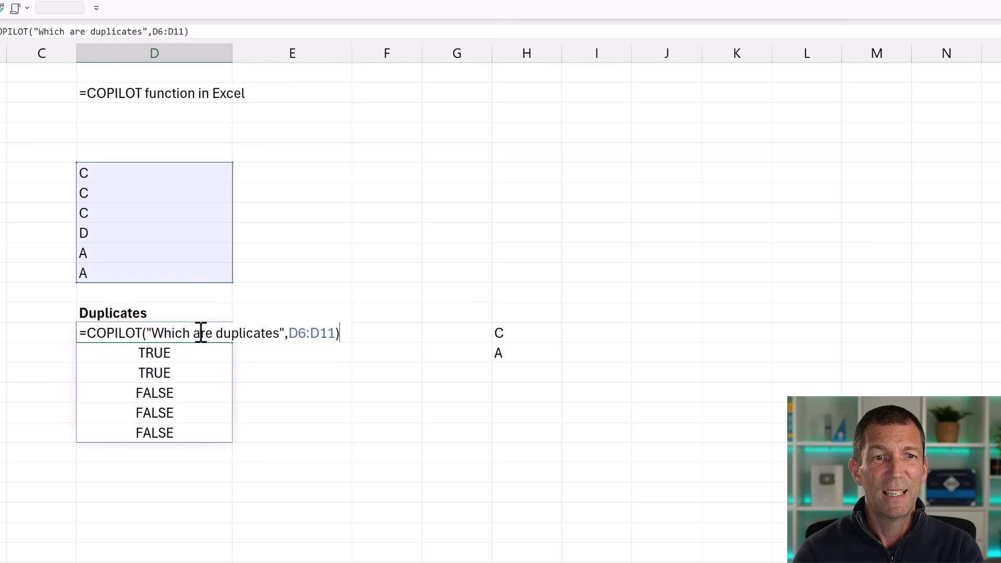
key("Escape")
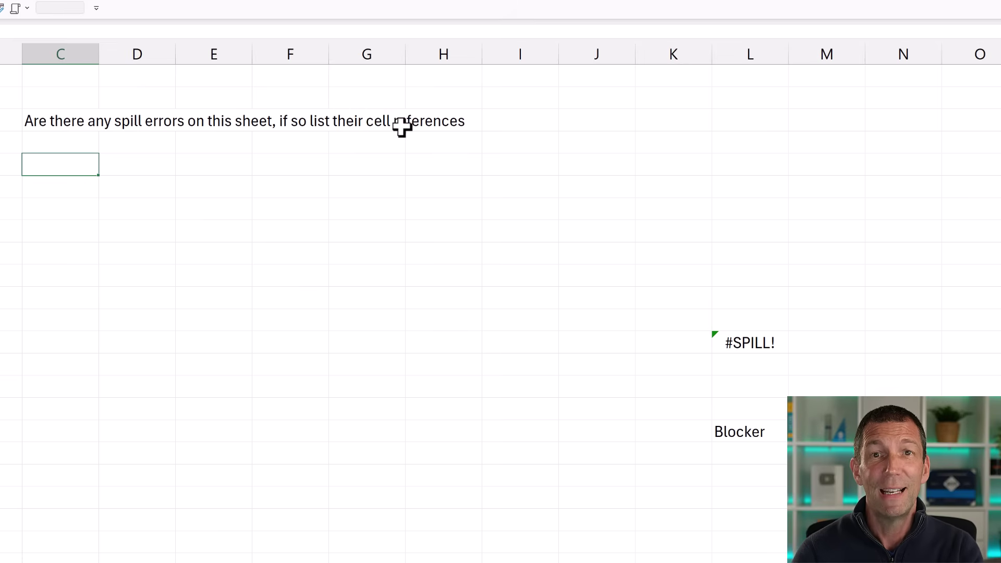
On the spill-error sheet, enter a COPILOT formula two rows below the question, using the question cell as its prompt
left_click(747, 347)
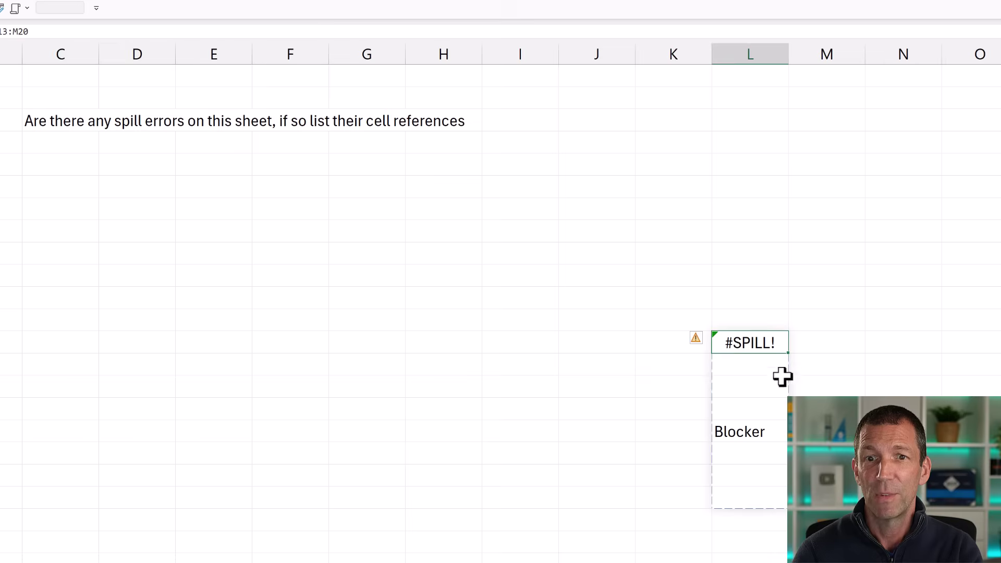
left_click(63, 168)
type("=COPILOT(")
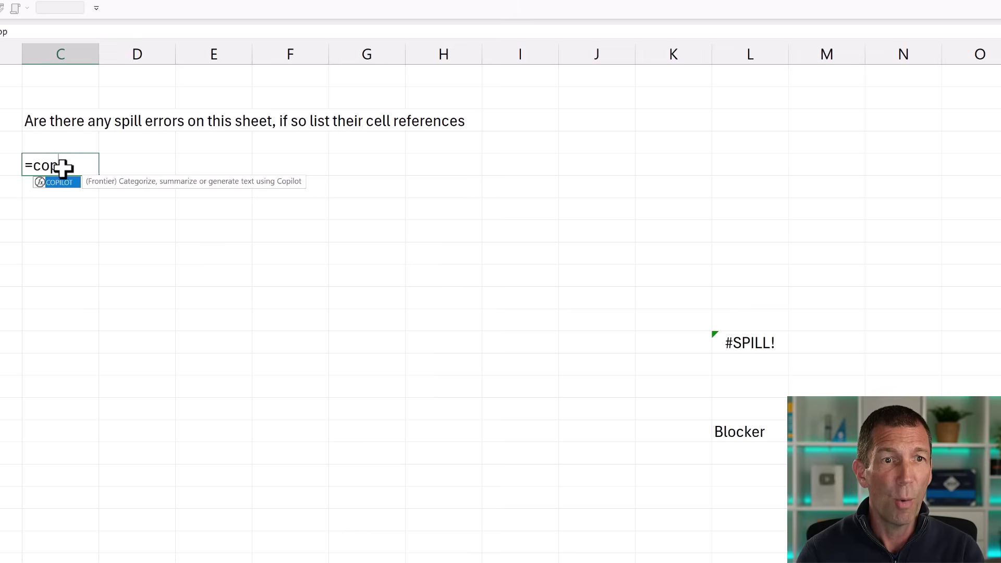
left_click(68, 116)
key("Return")
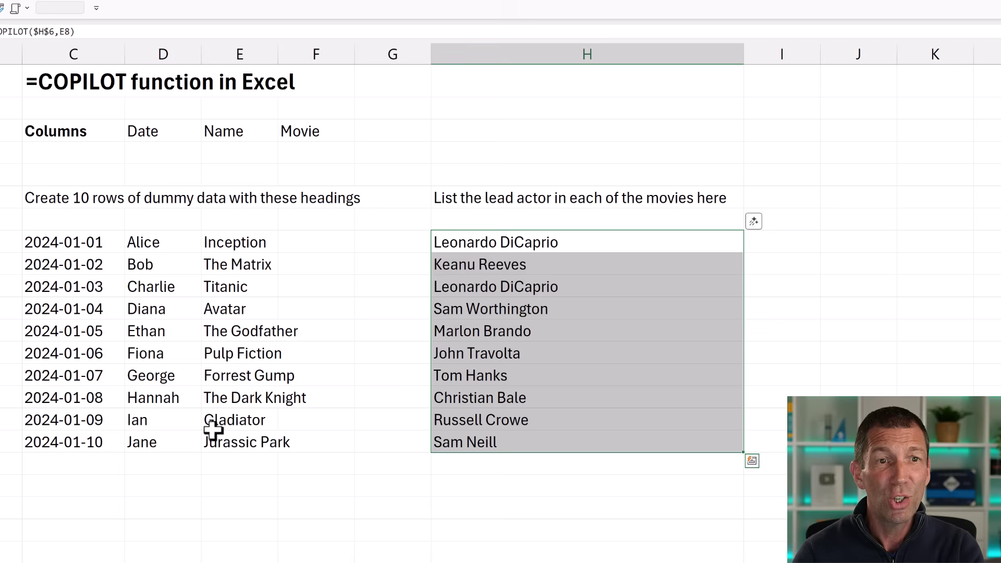
On the movie sheet, enter the prompt "IMDB Rating of these movies" in I6 beside the lead actor prompt
left_click(798, 201)
type("IMD")
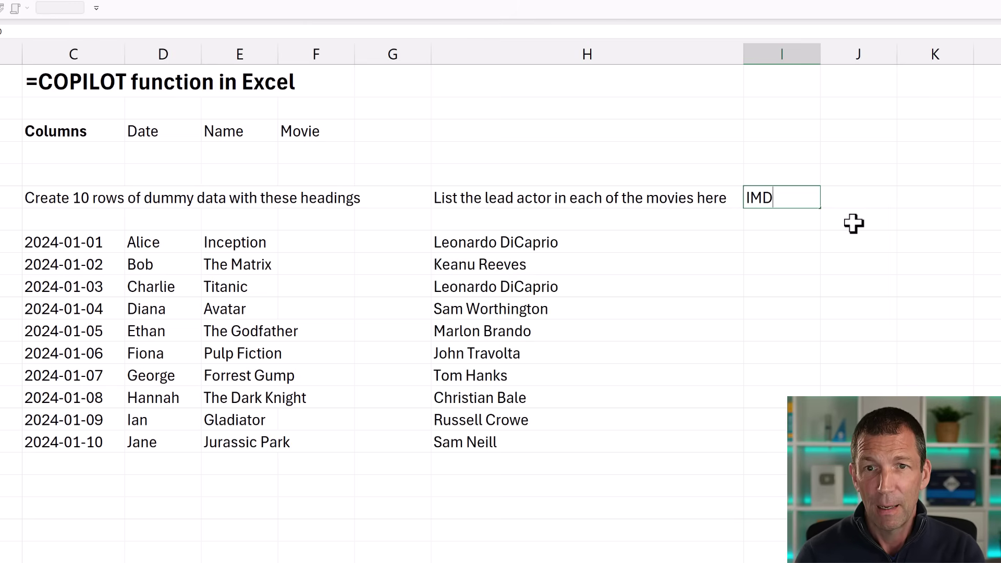
type("B Rating")
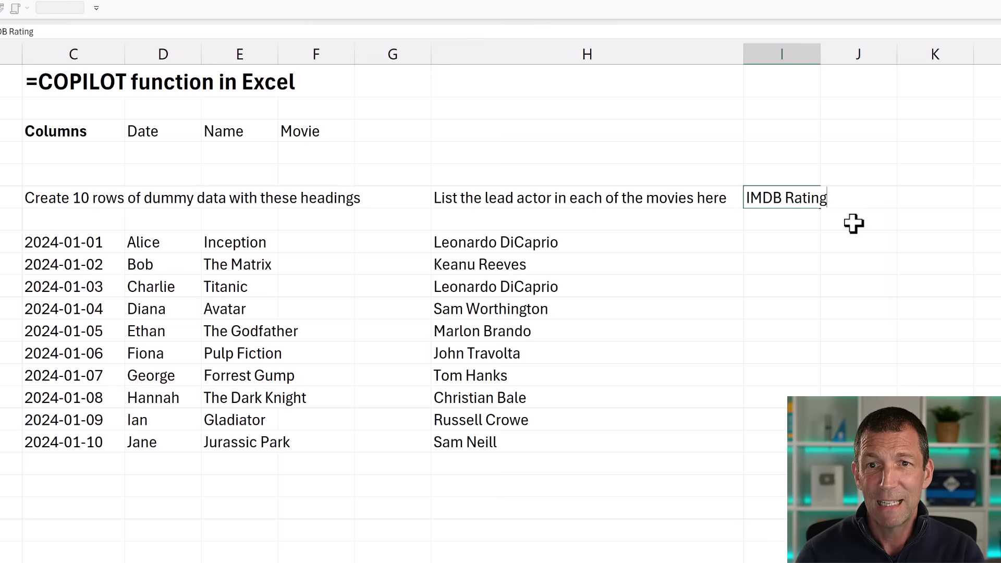
type(" of these movies")
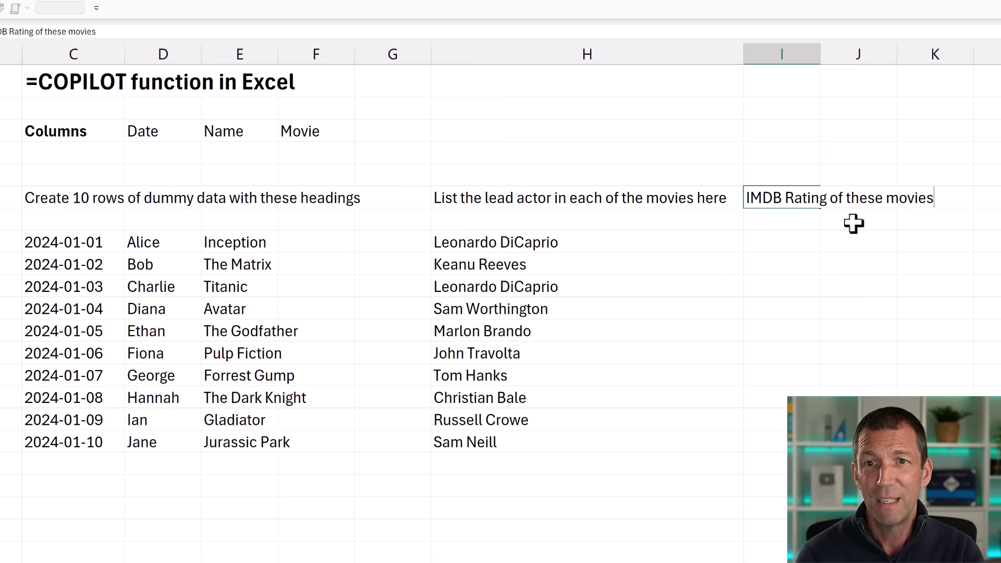
key("Return")
Enter =COPILOT(I6,E8:E17) in I8 to request the IMDB ratings for the listed movies
left_click(801, 241)
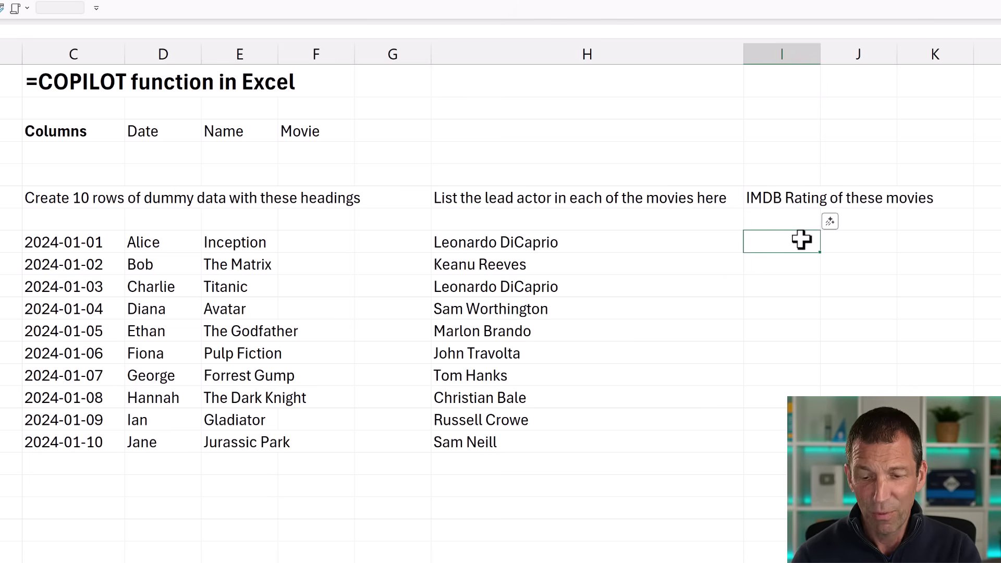
type("=cop")
key("Tab")
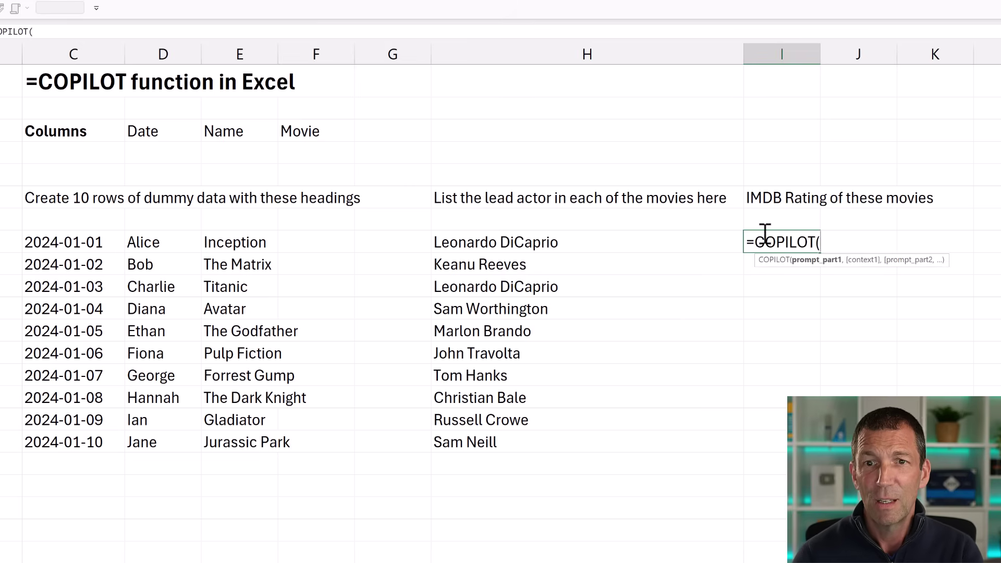
left_click(792, 191)
type(",")
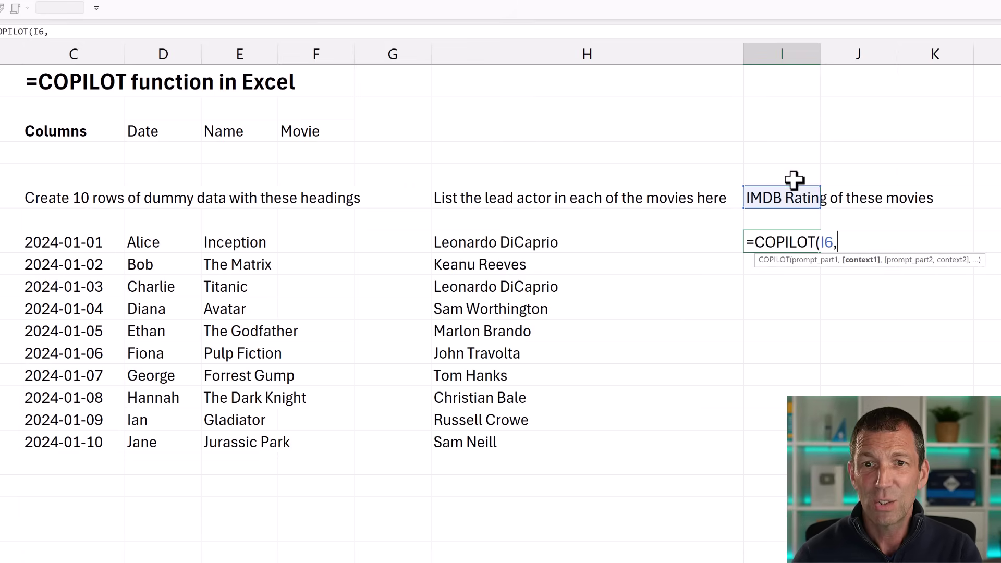
left_click_drag(606, 240, 610, 376)
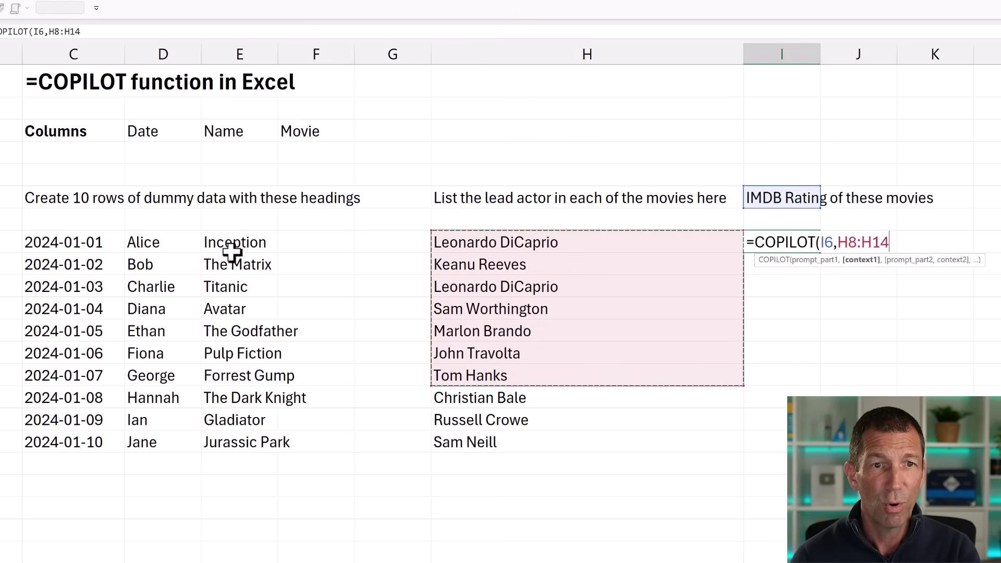
left_click_drag(232, 249, 270, 420)
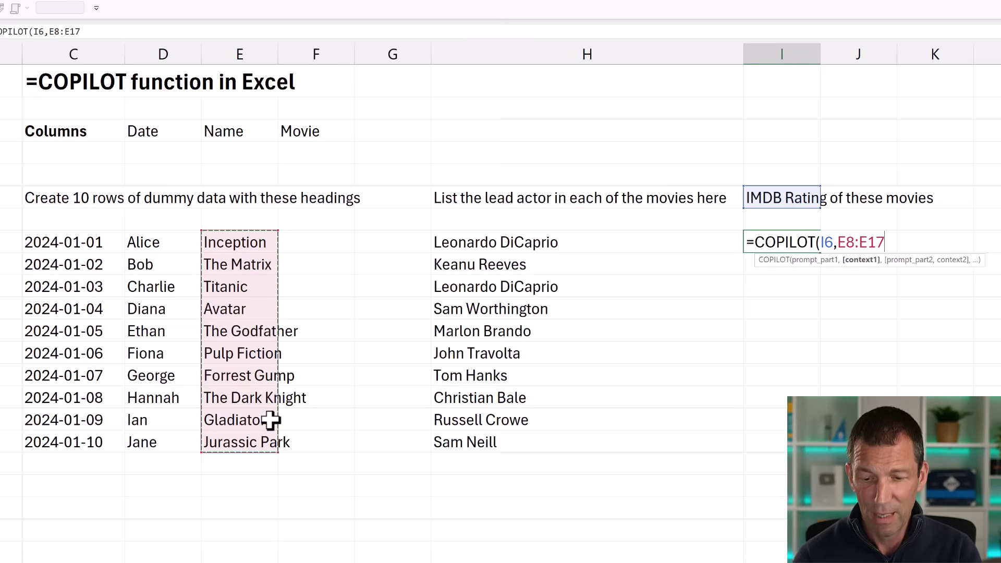
key("Return")
key("Up")
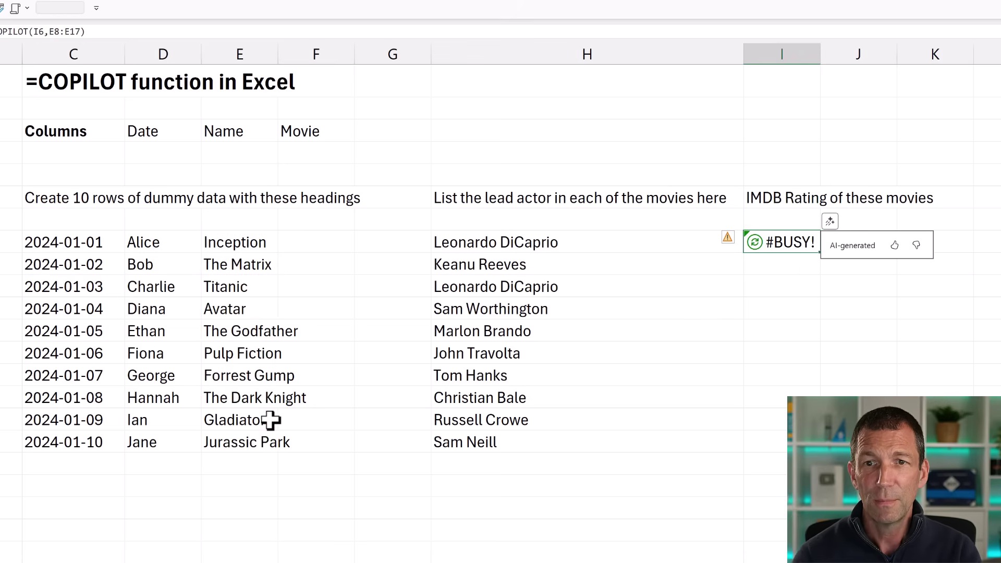